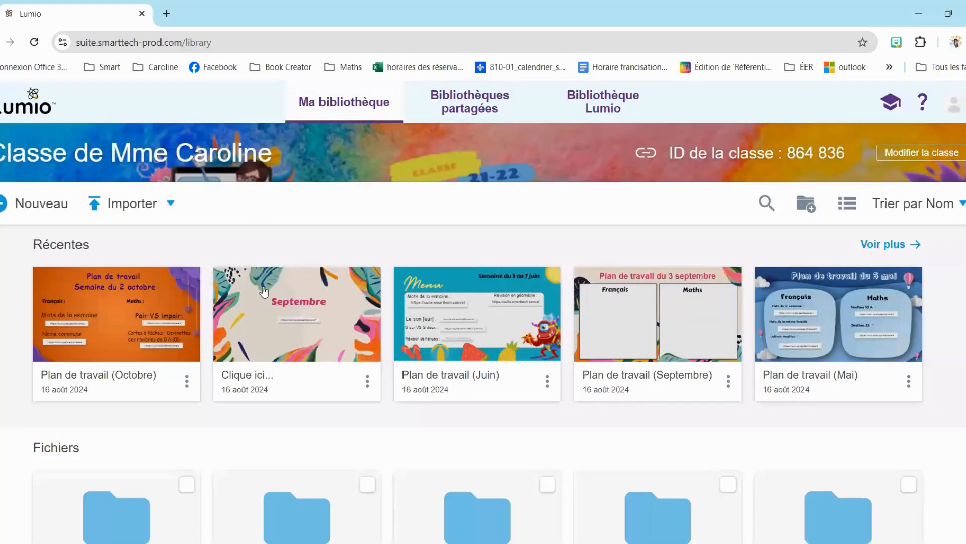
Open the recent lesson "Clique ici..." and go forward to its Novembre page.
{"action": "mouse_move", "coordinate": [296, 397]}
{"action": "left_click", "coordinate": [292, 296]}
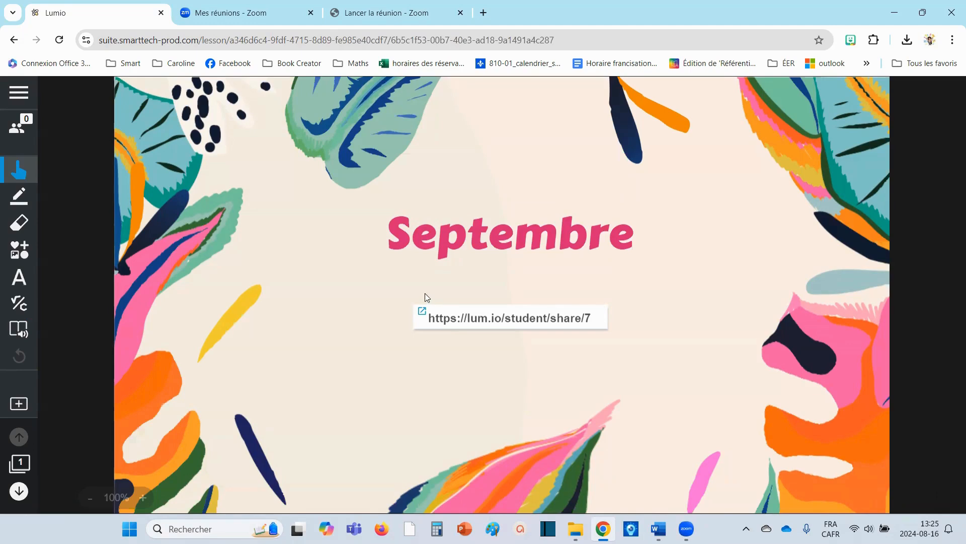
{"action": "left_click", "coordinate": [19, 490]}
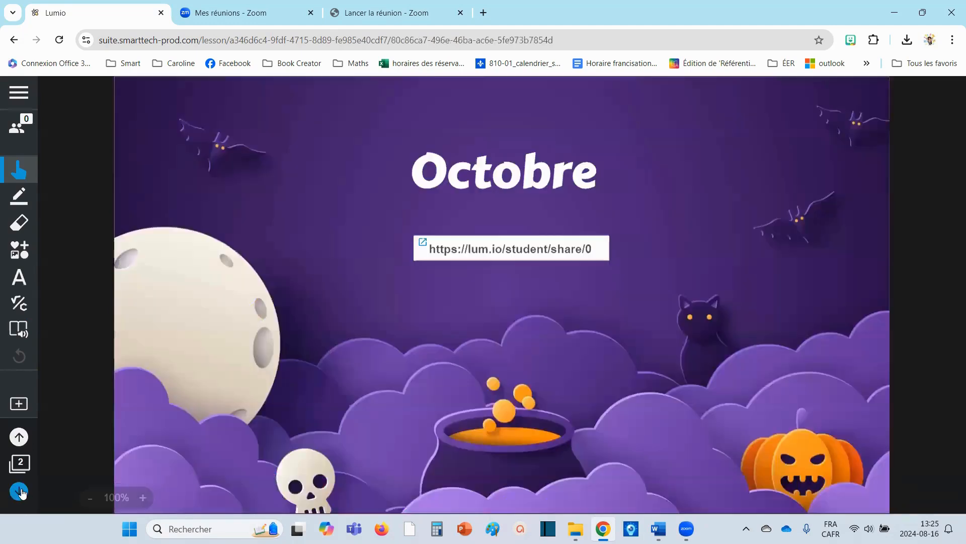
{"action": "left_click", "coordinate": [20, 491]}
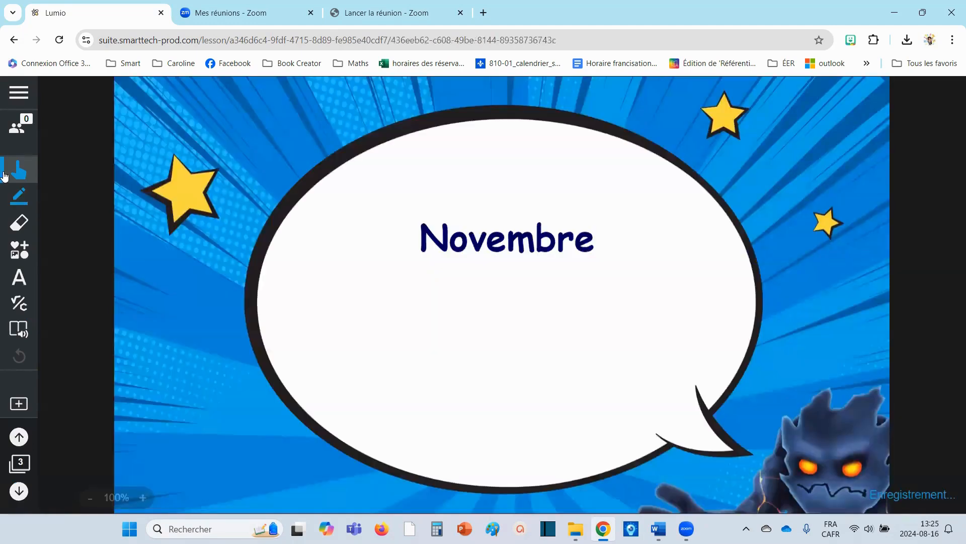
Put the lesson in edit mode and display the Septembre page followed by the Octobre page.
{"action": "left_click", "coordinate": [18, 92]}
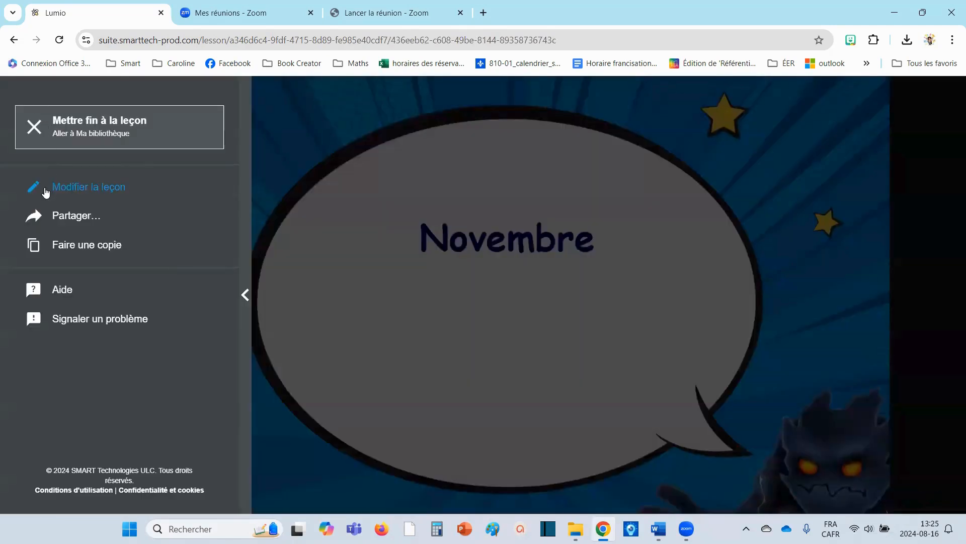
{"action": "left_click", "coordinate": [46, 191]}
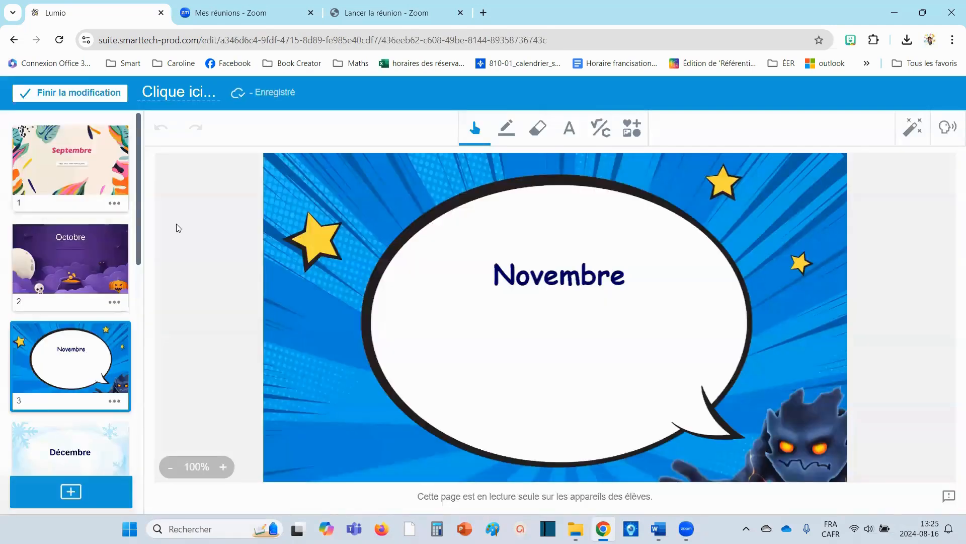
{"action": "left_click", "coordinate": [112, 162]}
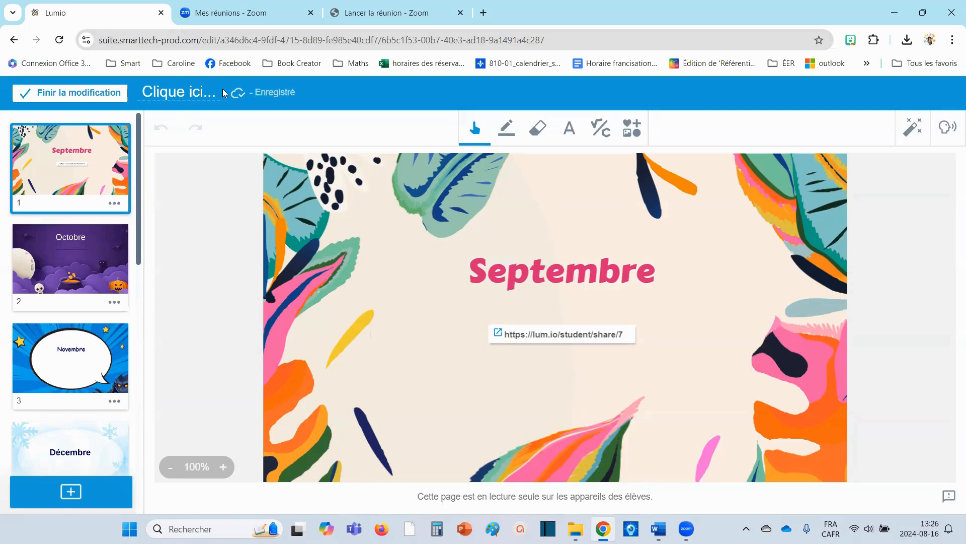
{"action": "mouse_move", "coordinate": [65, 265]}
{"action": "left_mouse_down"}
{"action": "mouse_move", "coordinate": [137, 203]}
{"action": "mouse_move", "coordinate": [107, 159]}
{"action": "mouse_move", "coordinate": [73, 157]}
{"action": "mouse_move", "coordinate": [58, 176]}
{"action": "mouse_move", "coordinate": [111, 179]}
{"action": "mouse_move", "coordinate": [77, 161]}
{"action": "mouse_move", "coordinate": [66, 286]}
{"action": "mouse_move", "coordinate": [76, 257]}
{"action": "left_mouse_up"}
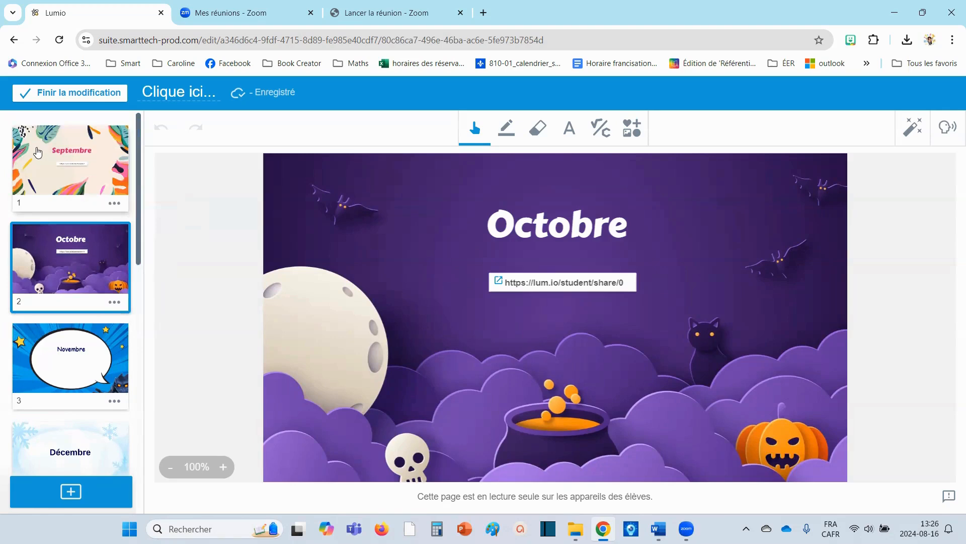
Move the Septembre page to the end of the lesson and return it to first place.
{"action": "left_click_drag", "start_coordinate": [121, 163], "coordinate": [86, 385]}
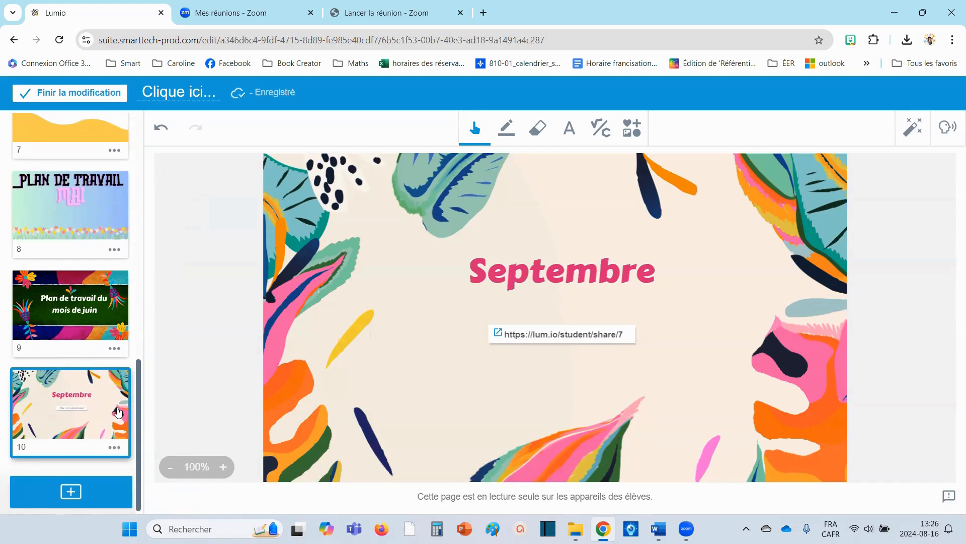
{"action": "left_click_drag", "start_coordinate": [117, 412], "coordinate": [26, 128]}
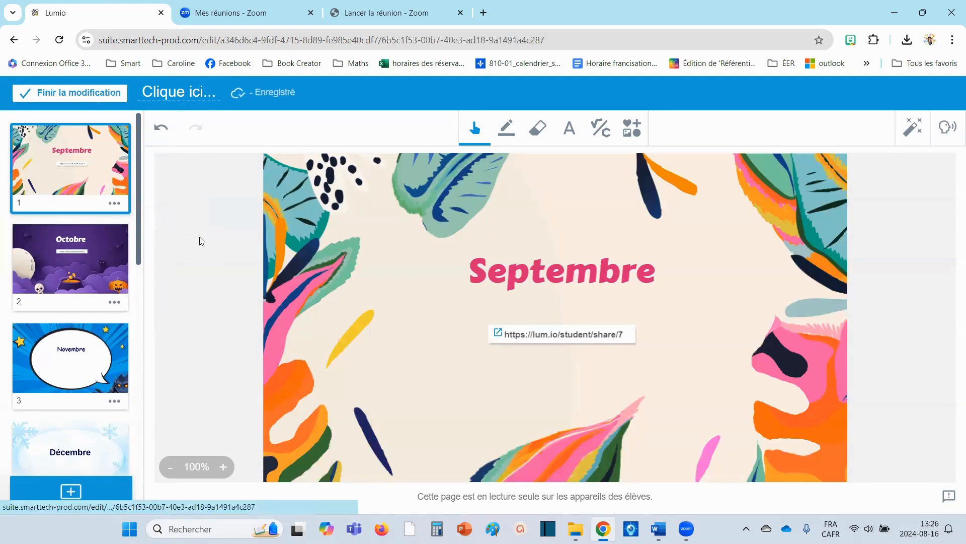
Delete the share link from the Octobre page.
{"action": "left_click", "coordinate": [90, 371]}
{"action": "left_click", "coordinate": [79, 252]}
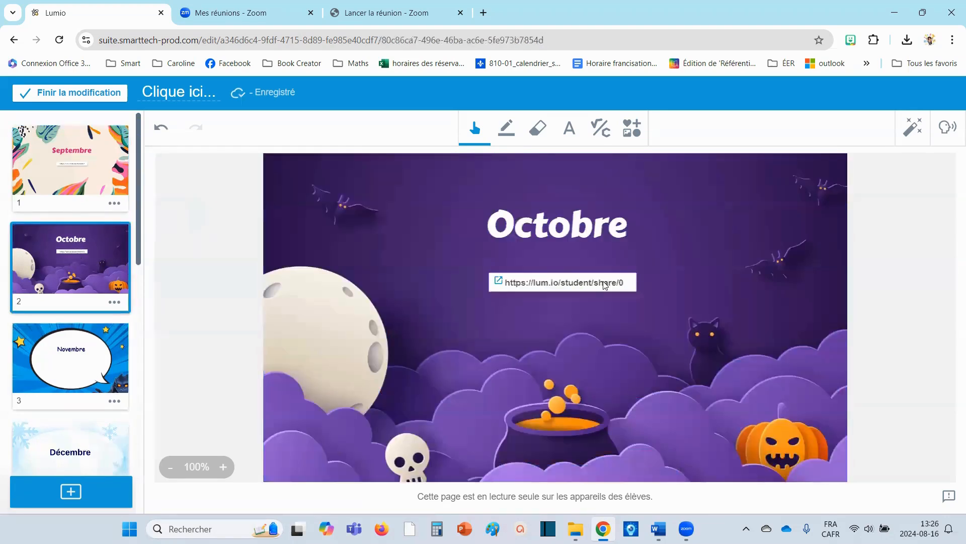
{"action": "right_click", "coordinate": [603, 282]}
{"action": "left_click", "coordinate": [643, 322]}
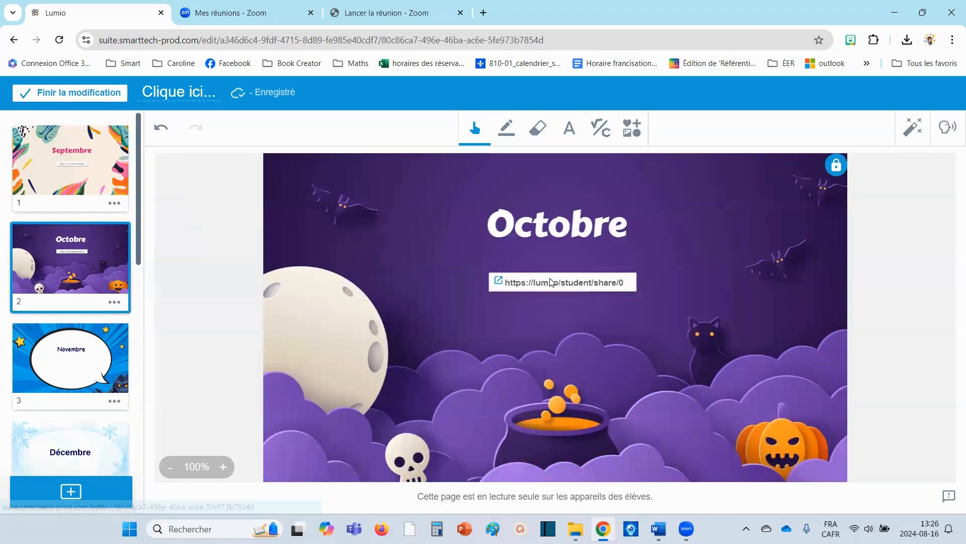
{"action": "right_click", "coordinate": [552, 282]}
{"action": "left_click", "coordinate": [530, 282]}
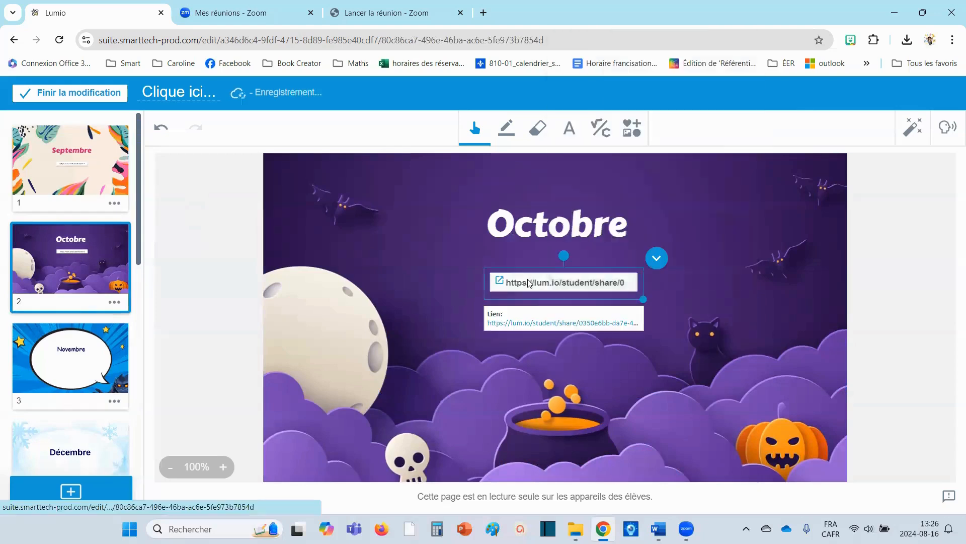
{"action": "left_click", "coordinate": [657, 258]}
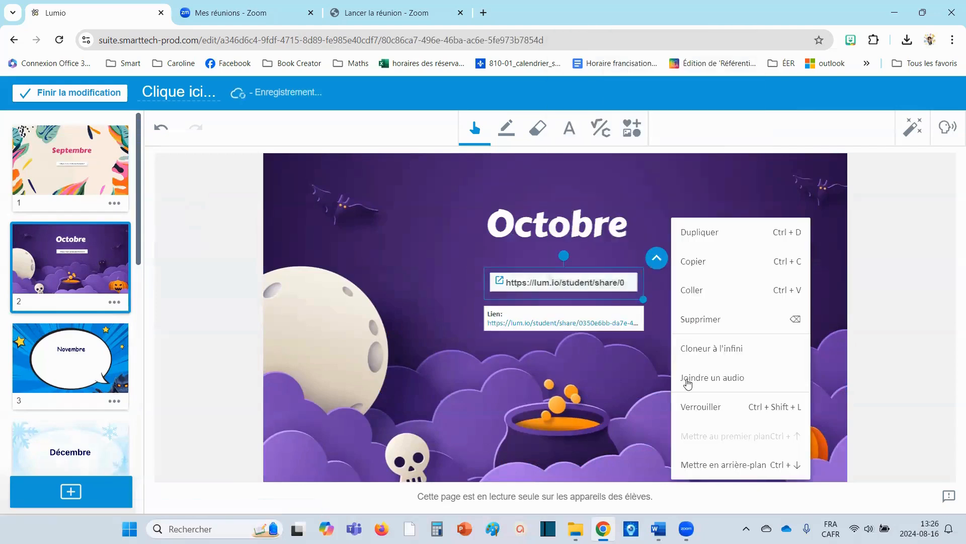
{"action": "left_click", "coordinate": [700, 325]}
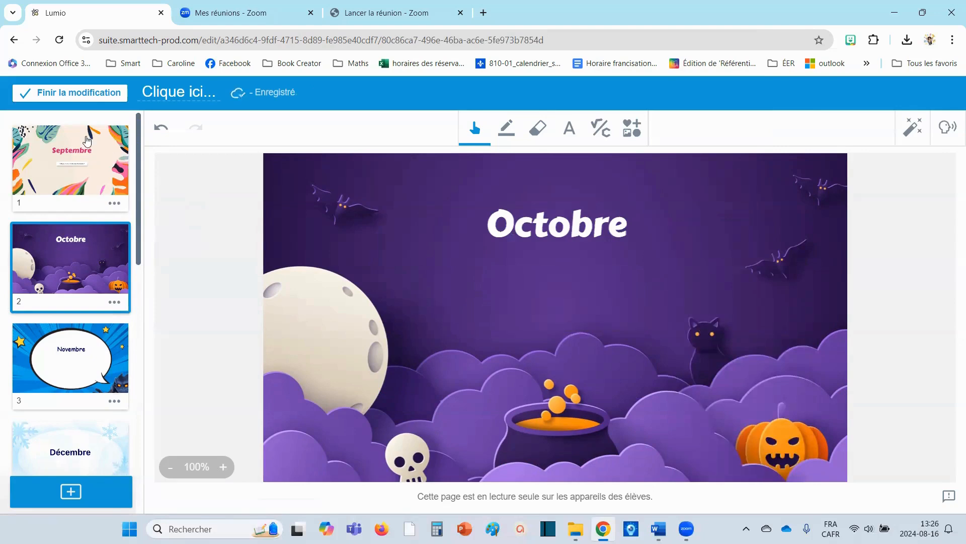
Finish editing the lesson, dismiss the class connection window and check the Septembre and Octobre pages in presentation view.
{"action": "left_click", "coordinate": [58, 94]}
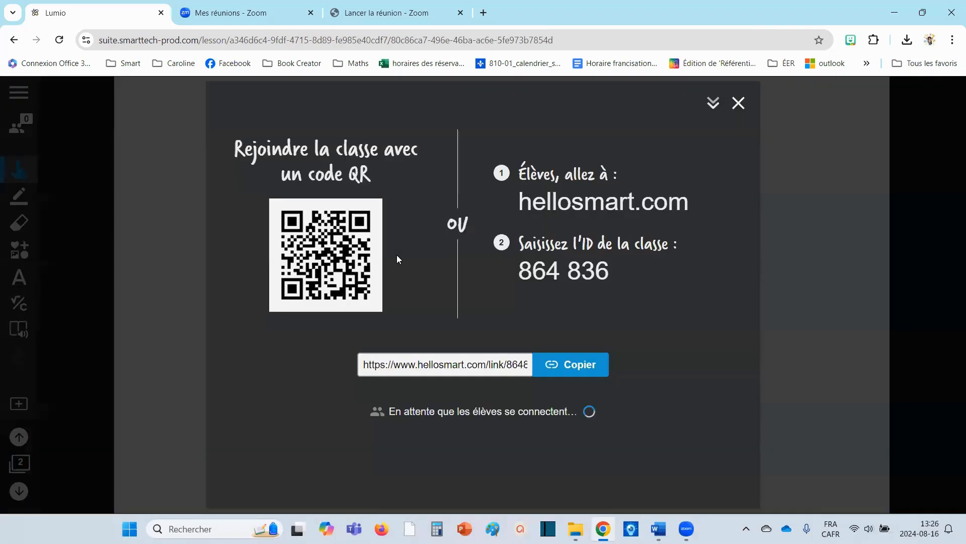
{"action": "left_click", "coordinate": [739, 103]}
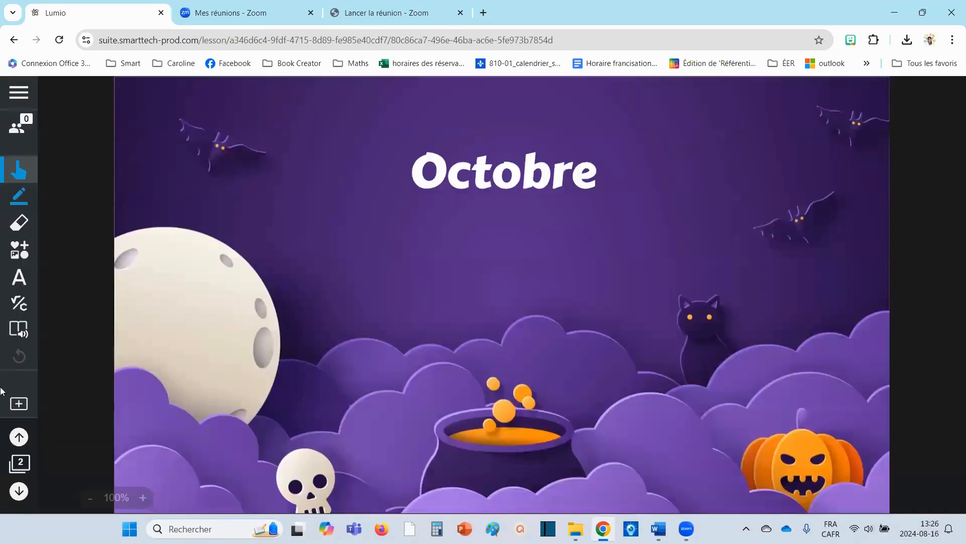
{"action": "left_click", "coordinate": [19, 436]}
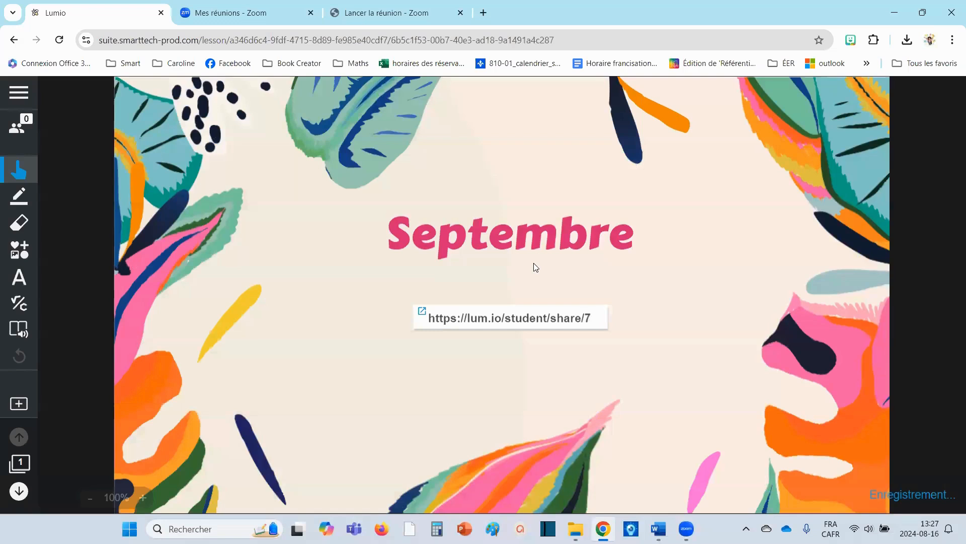
{"action": "left_click", "coordinate": [19, 491]}
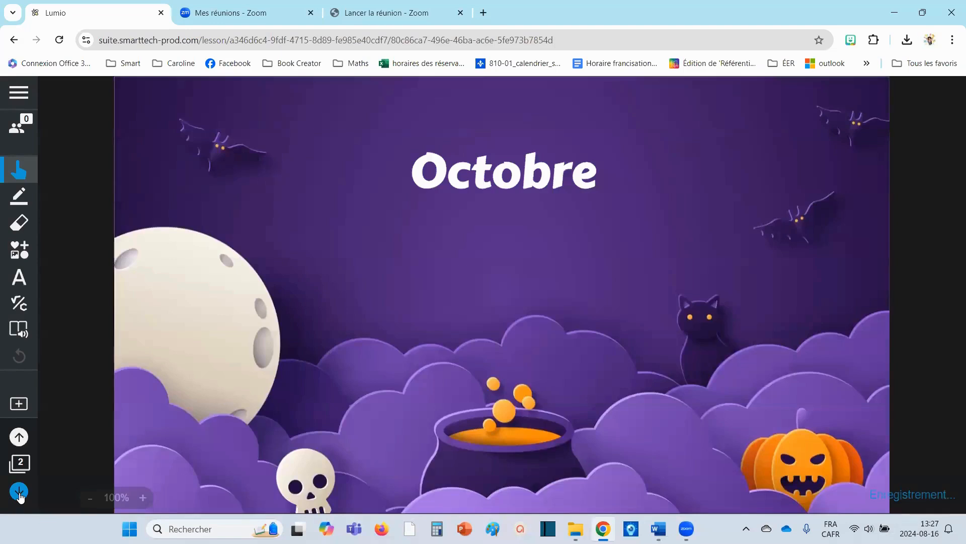
{"action": "left_click", "coordinate": [20, 437]}
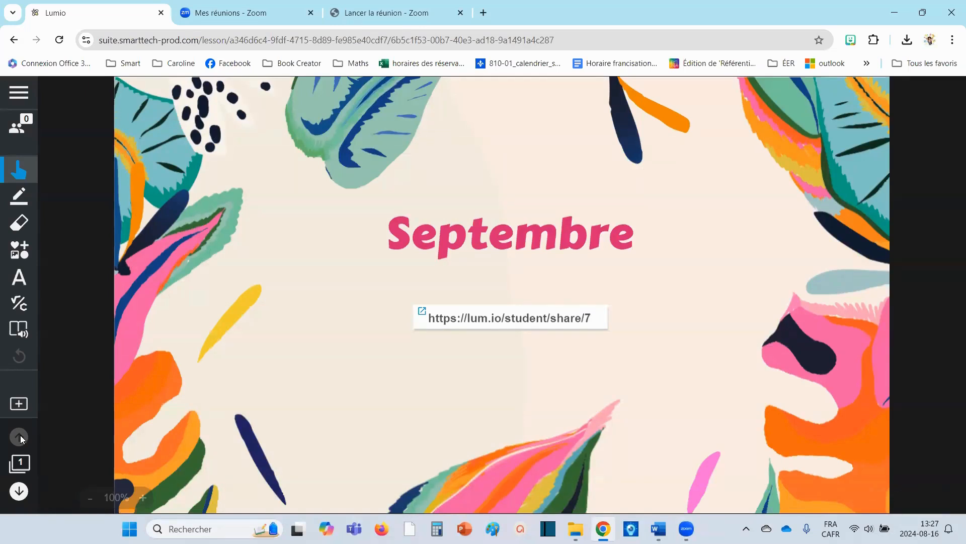
Open the work plan linked on the Septembre page and put it in edit mode.
{"action": "left_click", "coordinate": [422, 315]}
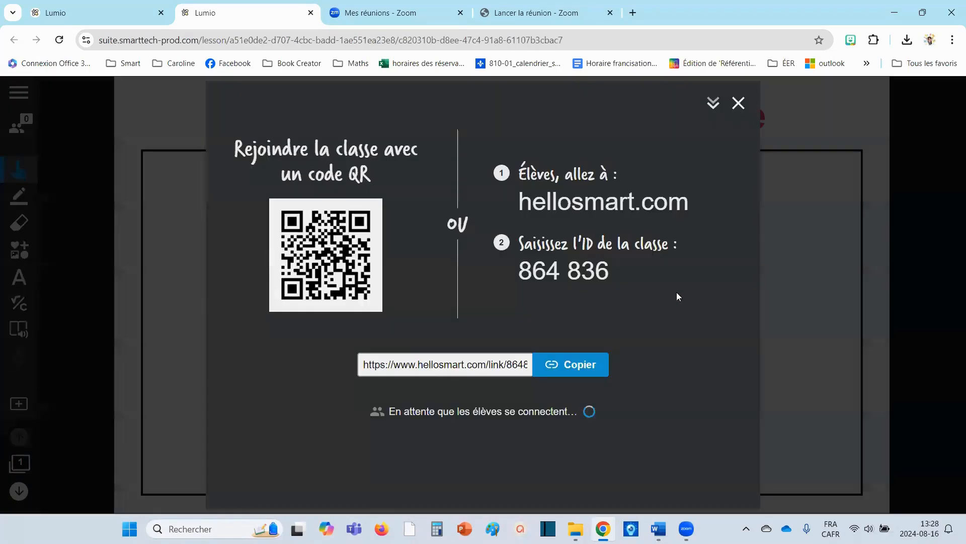
{"action": "left_click", "coordinate": [737, 104]}
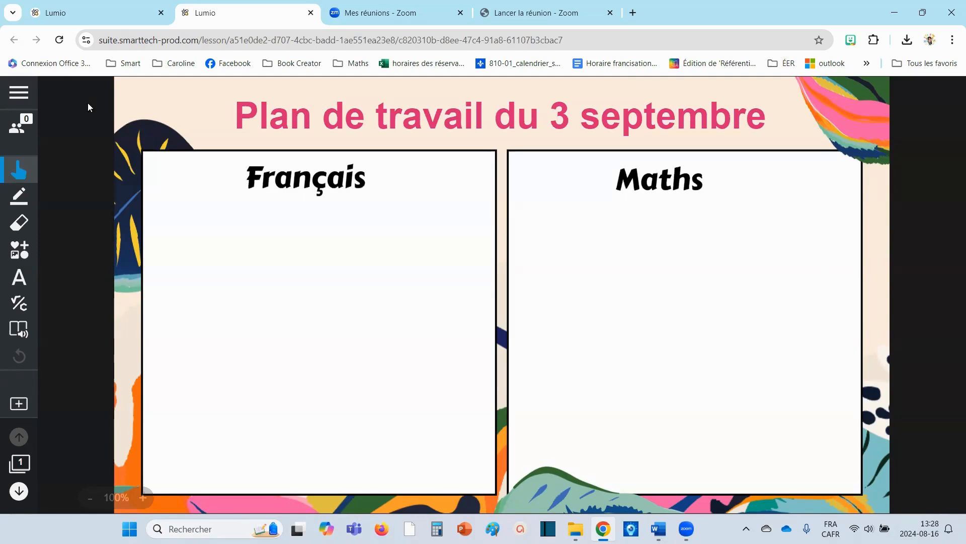
{"action": "left_click", "coordinate": [19, 92]}
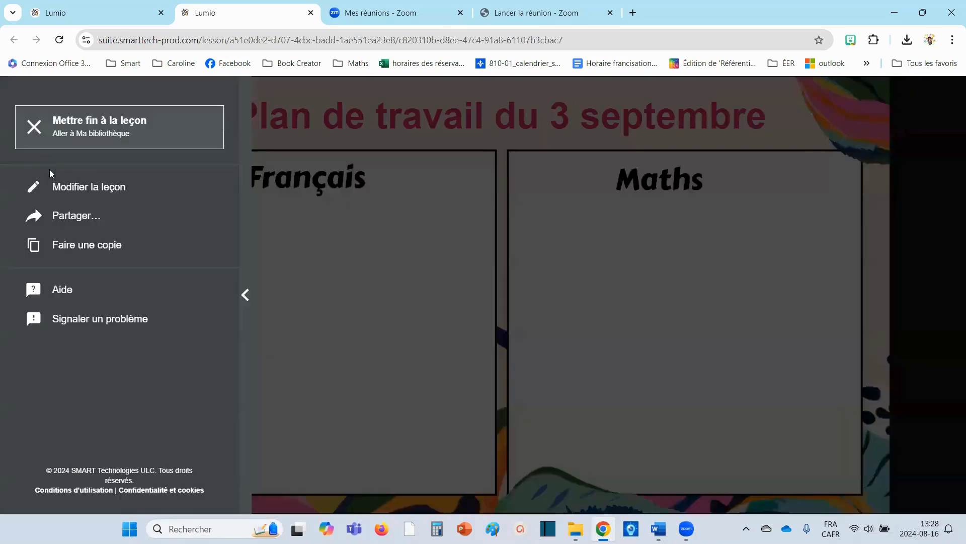
{"action": "left_click", "coordinate": [65, 190]}
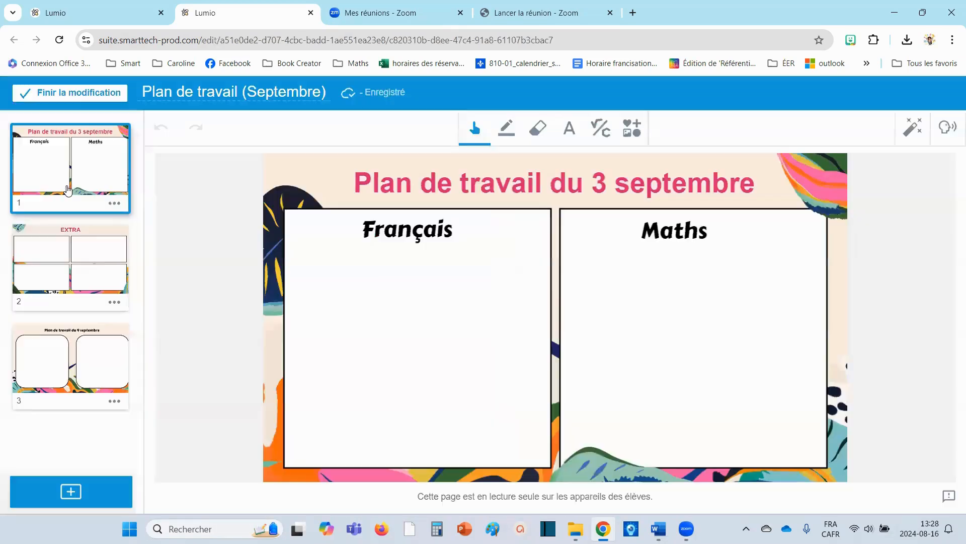
Add the text "Mots de la semaine :" in the Français box of the 3 septembre page.
{"action": "left_click", "coordinate": [571, 127]}
{"action": "left_click", "coordinate": [330, 280]}
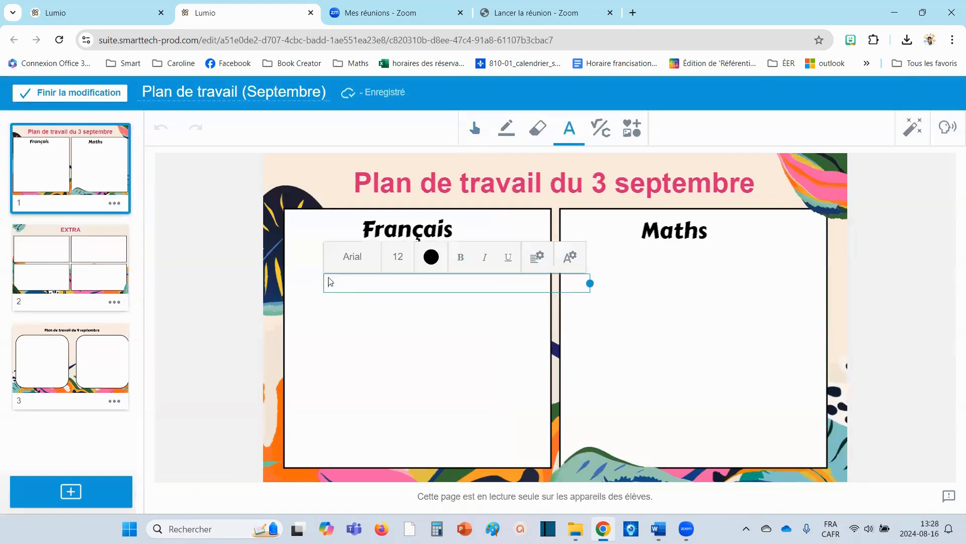
{"action": "type", "text": "Mots"}
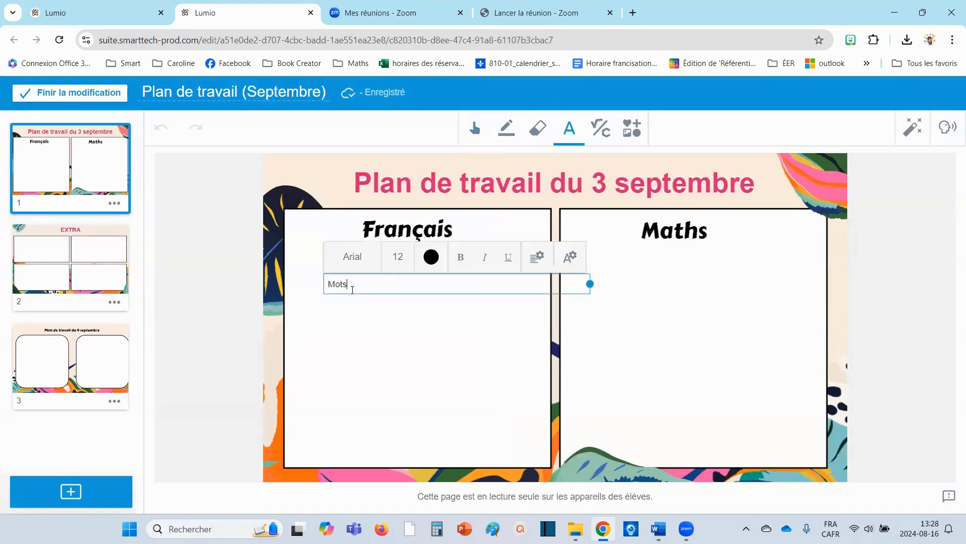
{"action": "type", "text": " de la semaine :"}
{"action": "key", "text": "Escape"}
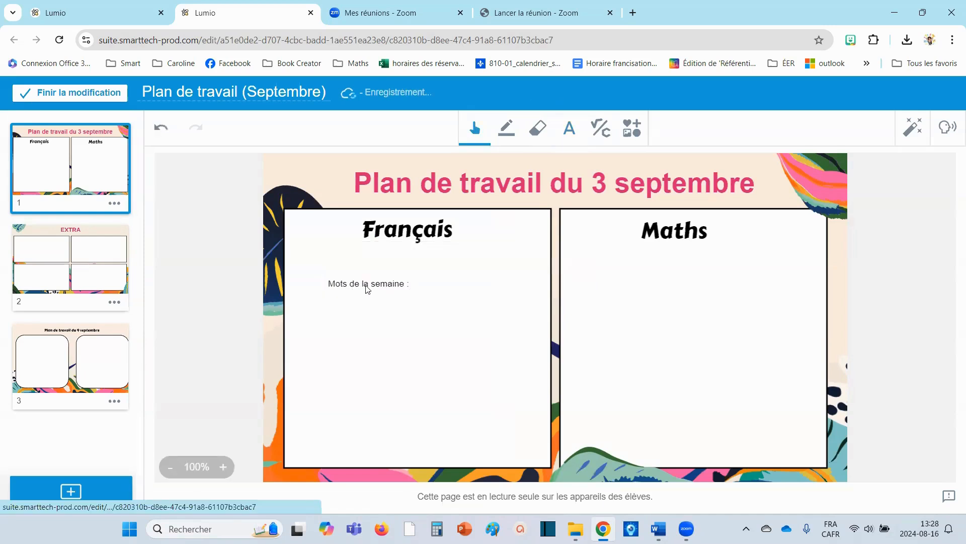
Move the "Mots de la semaine :" text to the upper-left part of the Français box and enlarge it slightly.
{"action": "left_click_drag", "start_coordinate": [342, 281], "coordinate": [318, 263]}
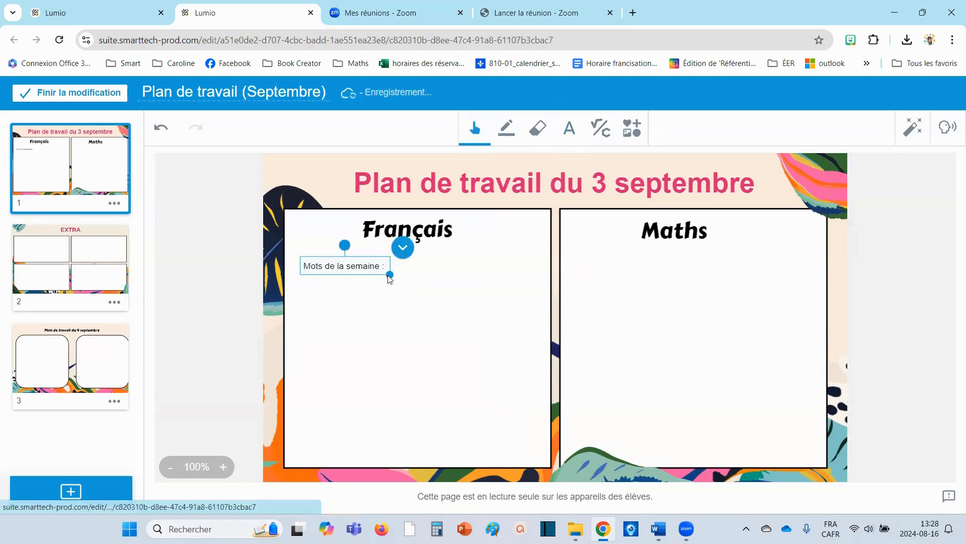
{"action": "left_click_drag", "start_coordinate": [390, 276], "coordinate": [418, 278]}
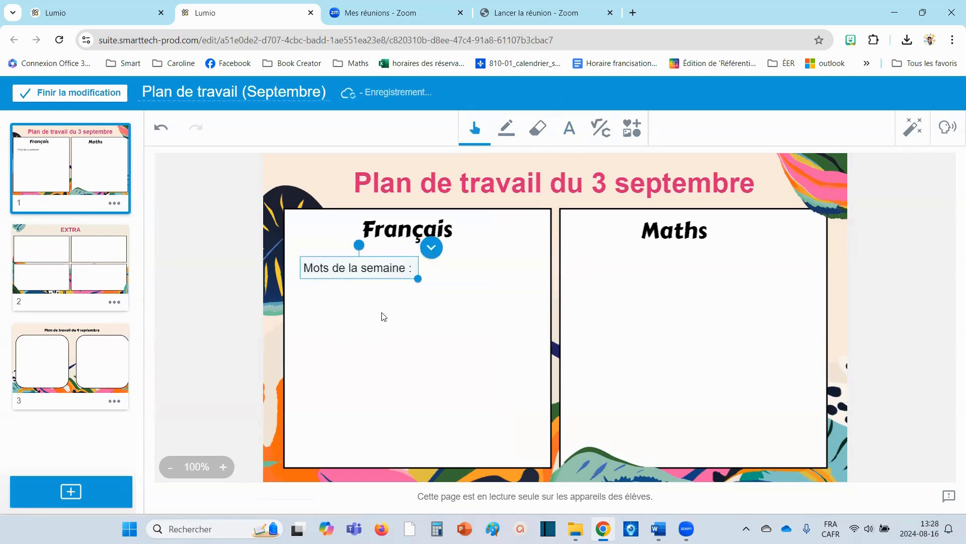
{"action": "left_click", "coordinate": [387, 319]}
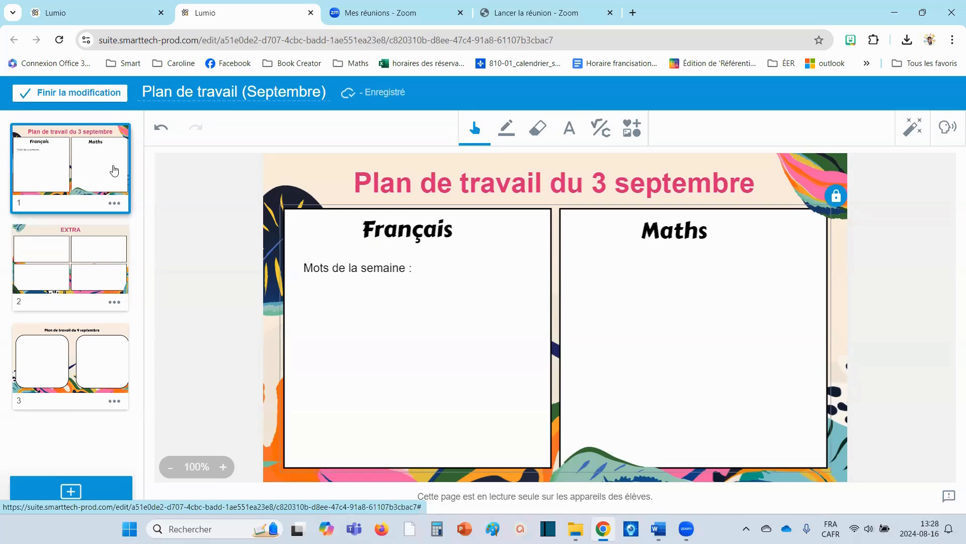
Add Content Page number 8 from the Painted Jungle Template as a new page after the 9 septembre work plan.
{"action": "left_click", "coordinate": [61, 347]}
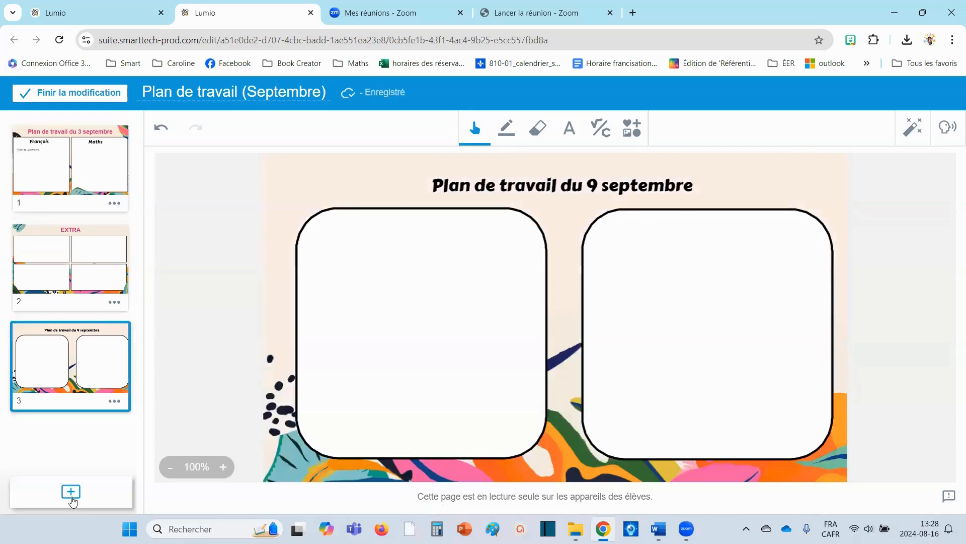
{"action": "left_click", "coordinate": [72, 497]}
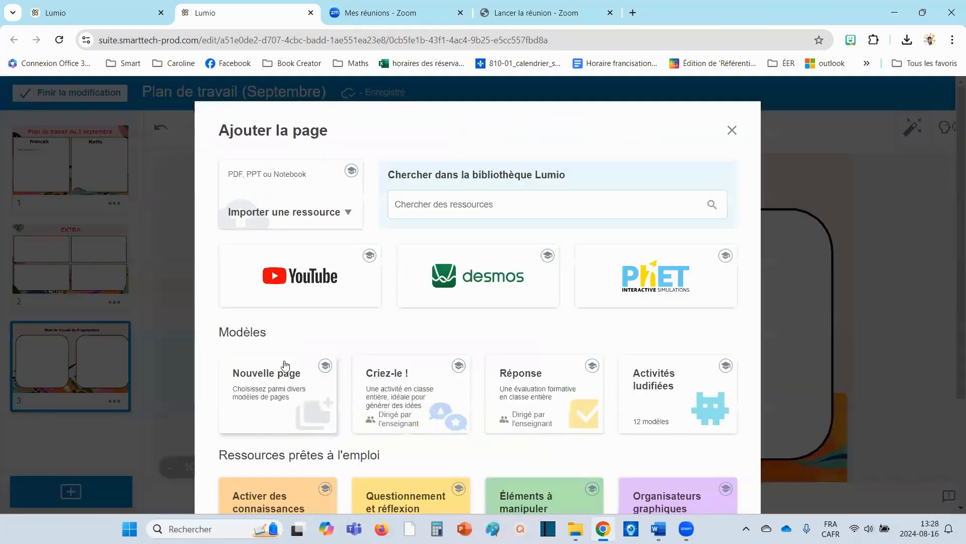
{"action": "left_click", "coordinate": [268, 411]}
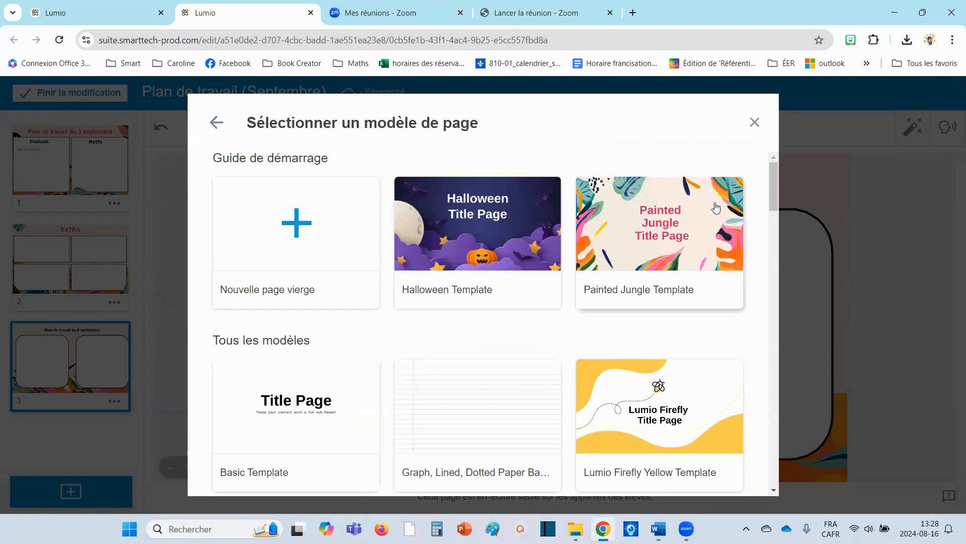
{"action": "left_click", "coordinate": [718, 247]}
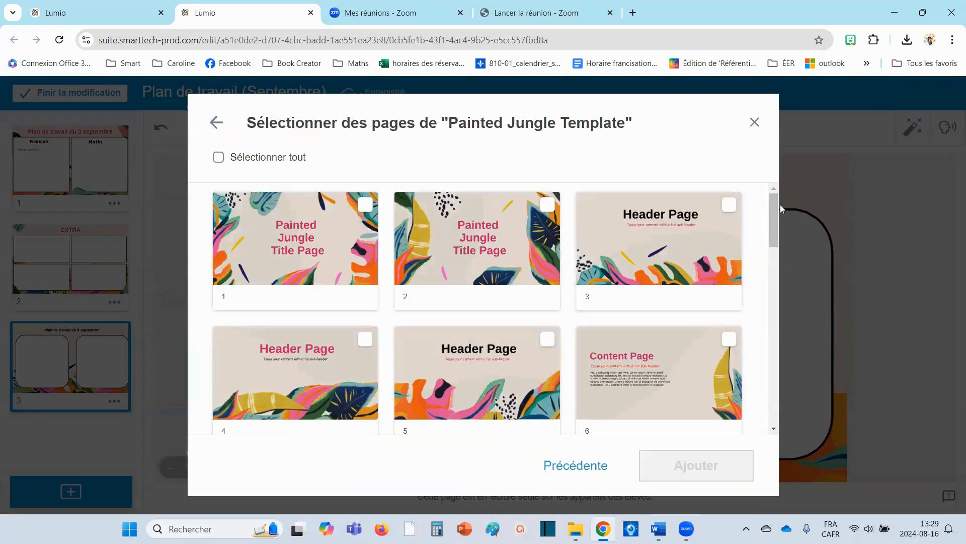
{"action": "left_click_drag", "start_coordinate": [775, 207], "coordinate": [768, 355]}
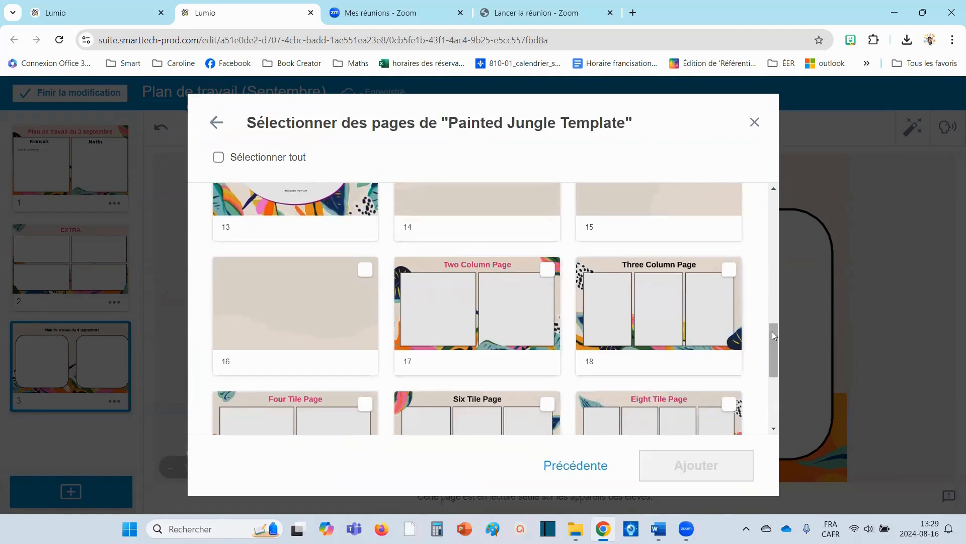
{"action": "left_click_drag", "start_coordinate": [774, 335], "coordinate": [773, 371]}
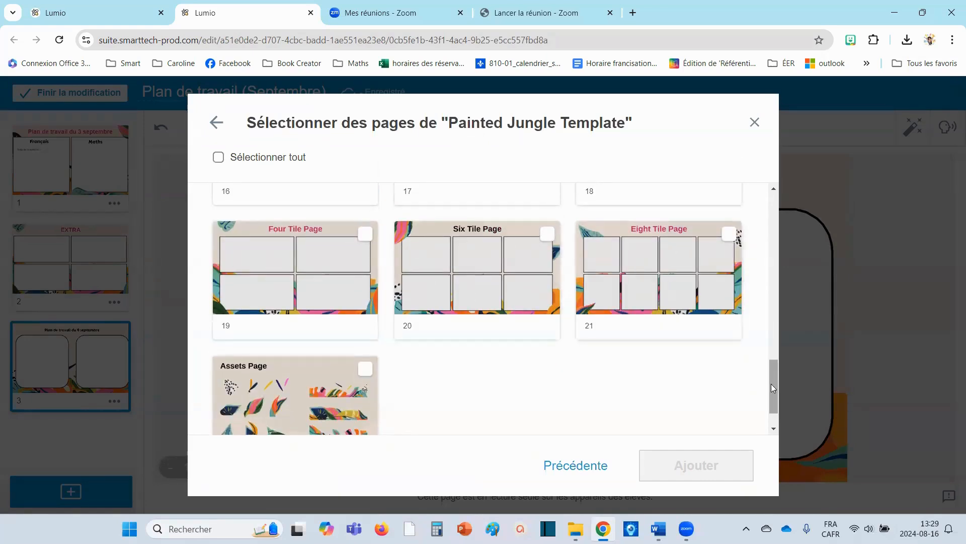
{"action": "left_click_drag", "start_coordinate": [771, 383], "coordinate": [782, 268]}
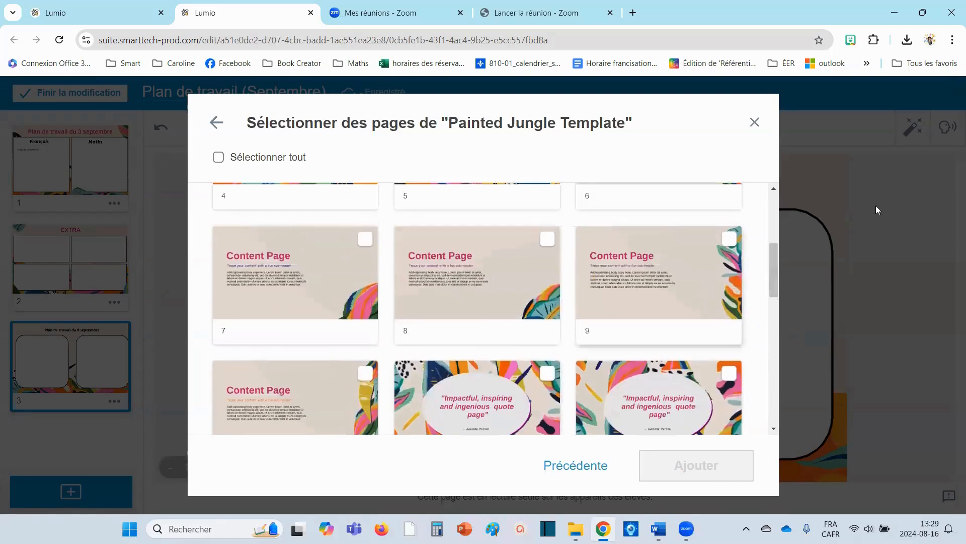
{"action": "left_click", "coordinate": [500, 252]}
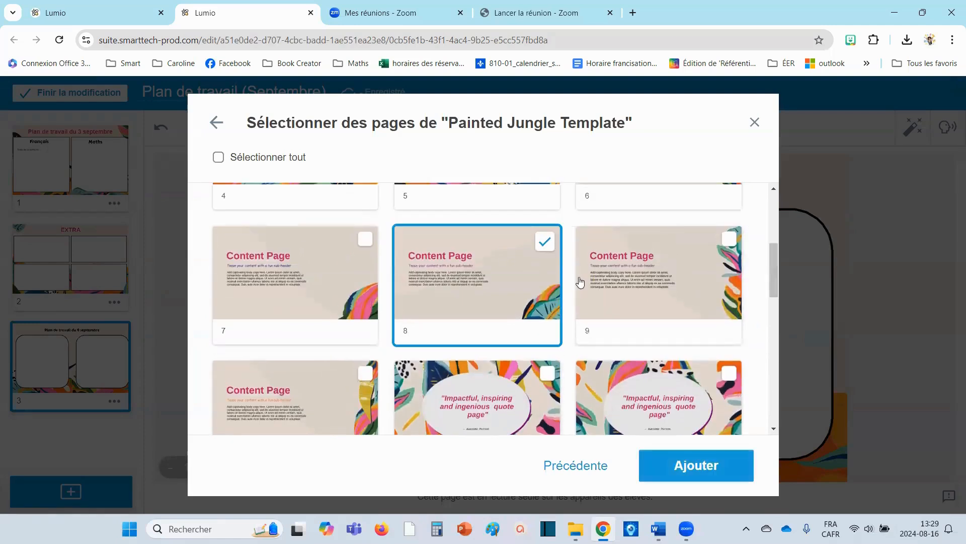
{"action": "left_click", "coordinate": [657, 461]}
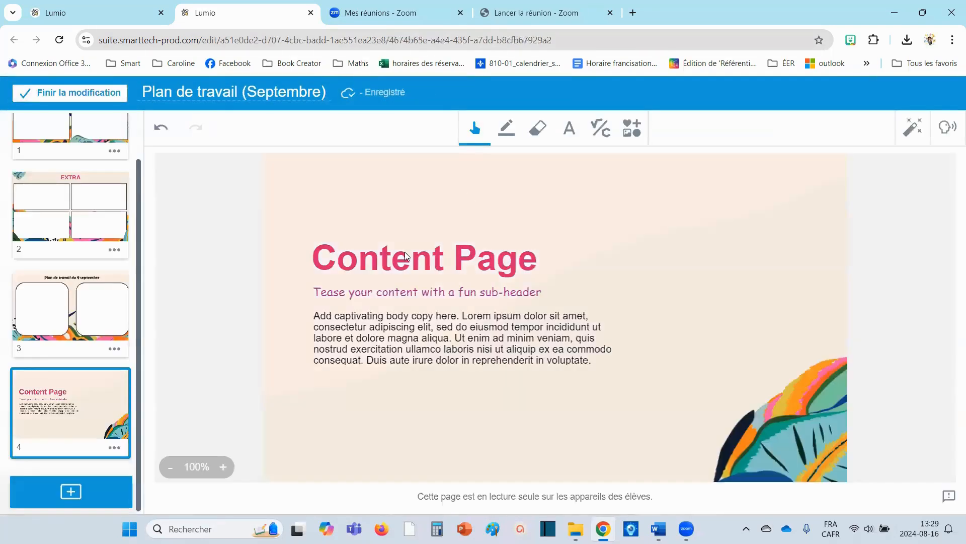
Delete the body text, the sub-header and the "Content Page" title from the new page 4.
{"action": "left_click", "coordinate": [396, 316]}
{"action": "key", "text": "Delete"}
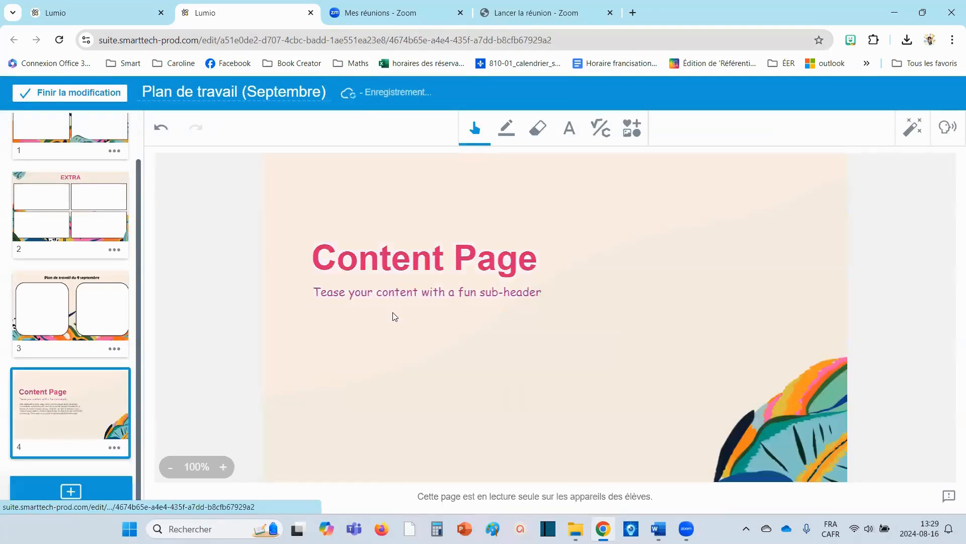
{"action": "left_click", "coordinate": [374, 293]}
{"action": "key", "text": "Delete"}
{"action": "left_click", "coordinate": [369, 271]}
{"action": "key", "text": "Delete"}
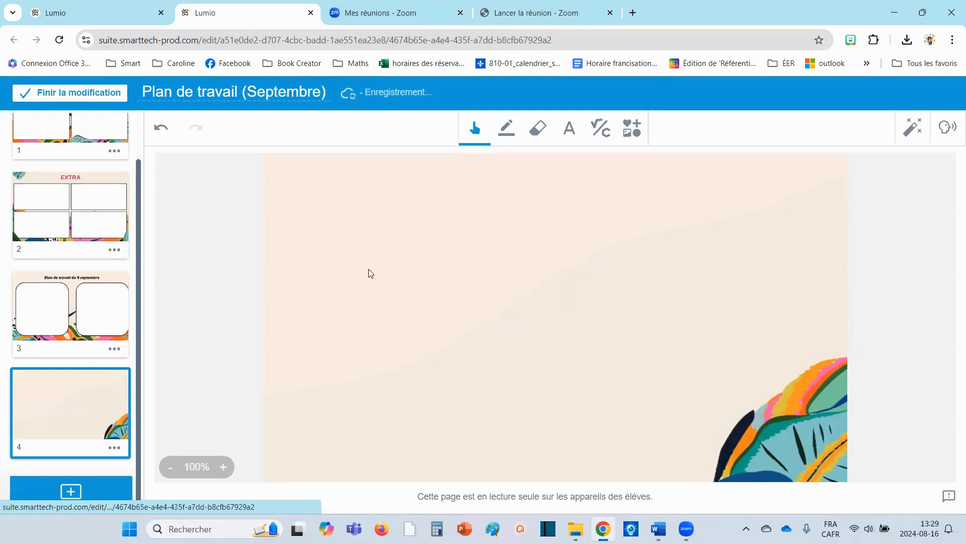
Insert a rounded square shape on the left half of page 4 and enlarge it into a big box.
{"action": "left_click", "coordinate": [632, 128]}
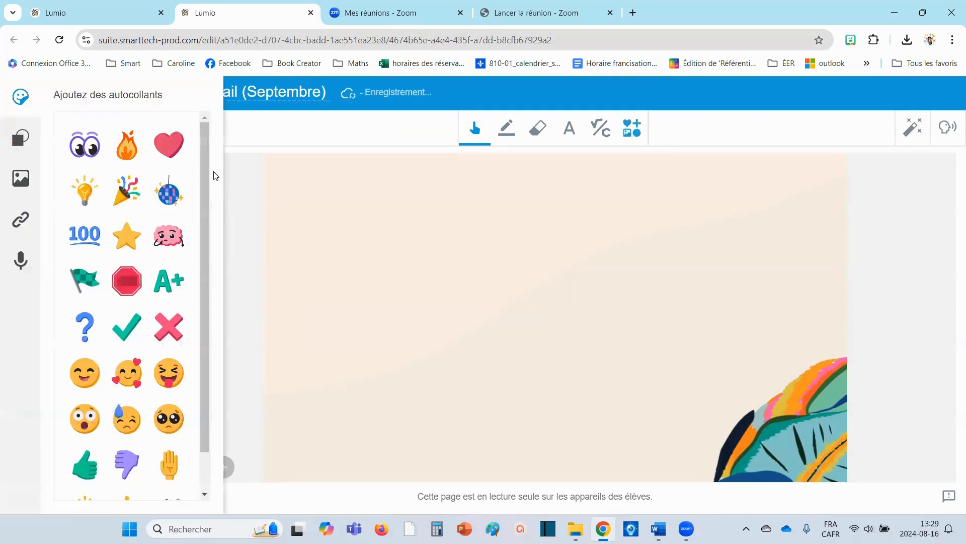
{"action": "left_click", "coordinate": [20, 138]}
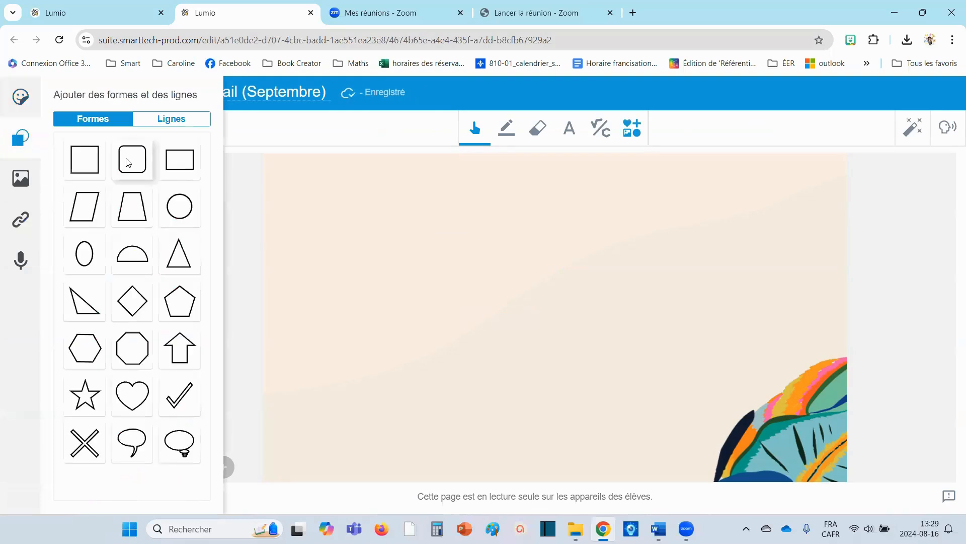
{"action": "left_click_drag", "start_coordinate": [327, 293], "coordinate": [323, 301]}
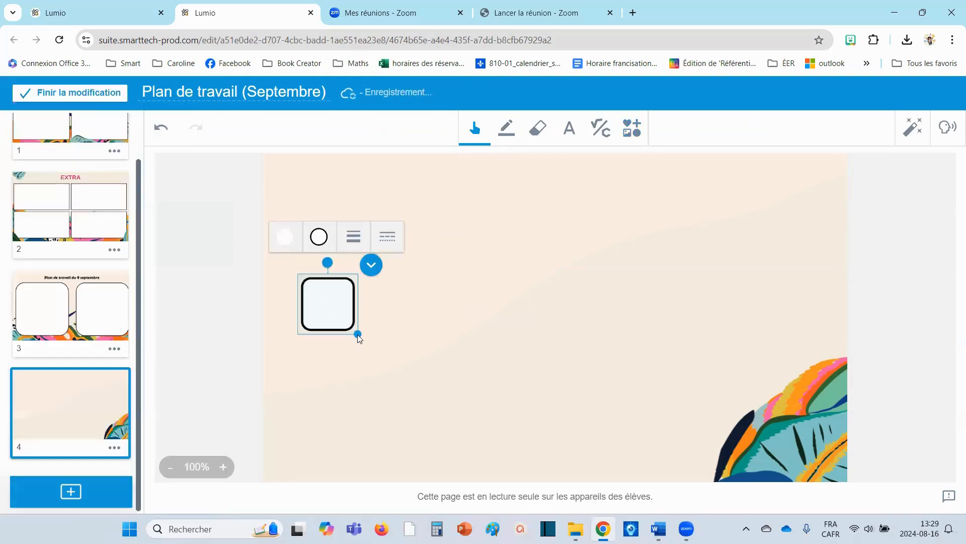
{"action": "left_click_drag", "start_coordinate": [358, 334], "coordinate": [527, 472]}
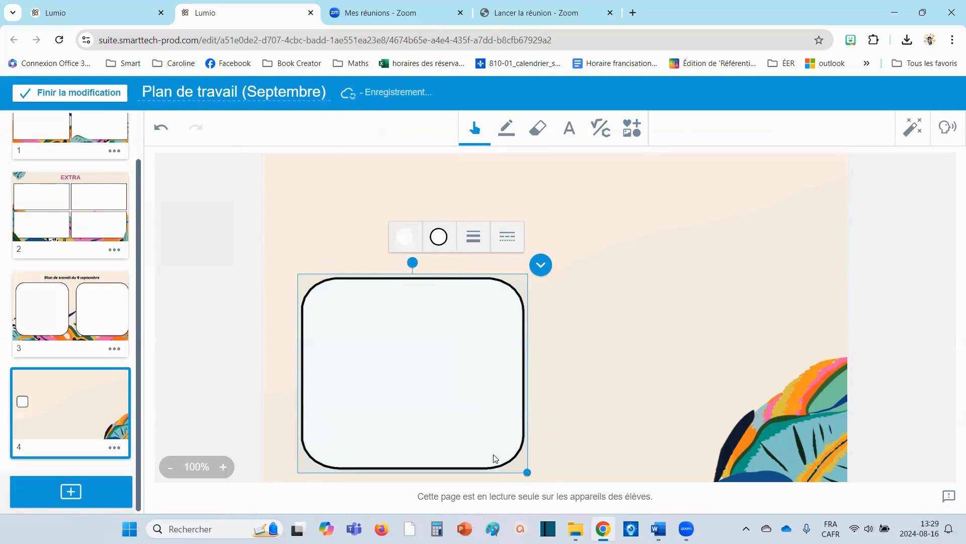
Duplicate the rounded box and arrange the two boxes side by side on page 4, then deselect them.
{"action": "left_click_drag", "start_coordinate": [464, 435], "coordinate": [730, 379]}
{"action": "key", "text": "ctrl+c"}
{"action": "key", "text": "ctrl+v"}
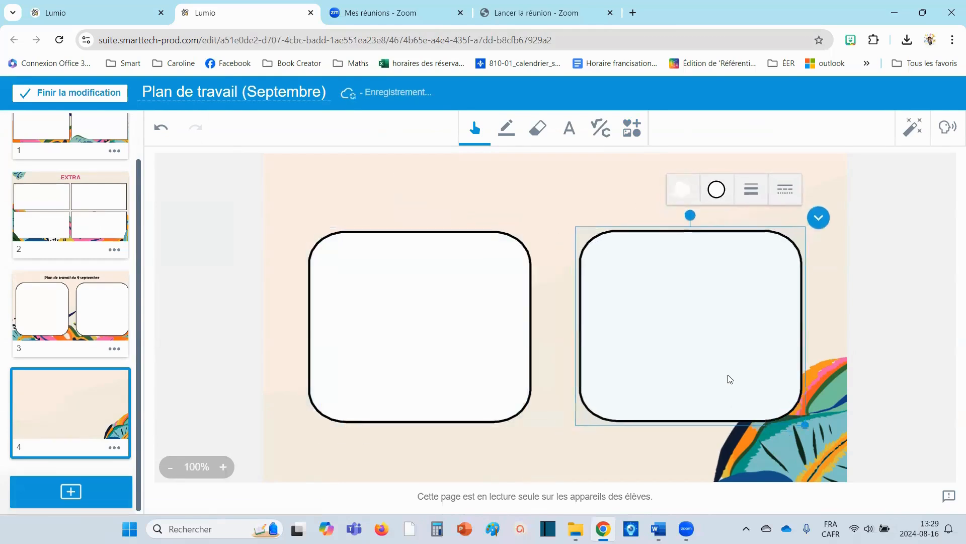
{"action": "left_click", "coordinate": [508, 457]}
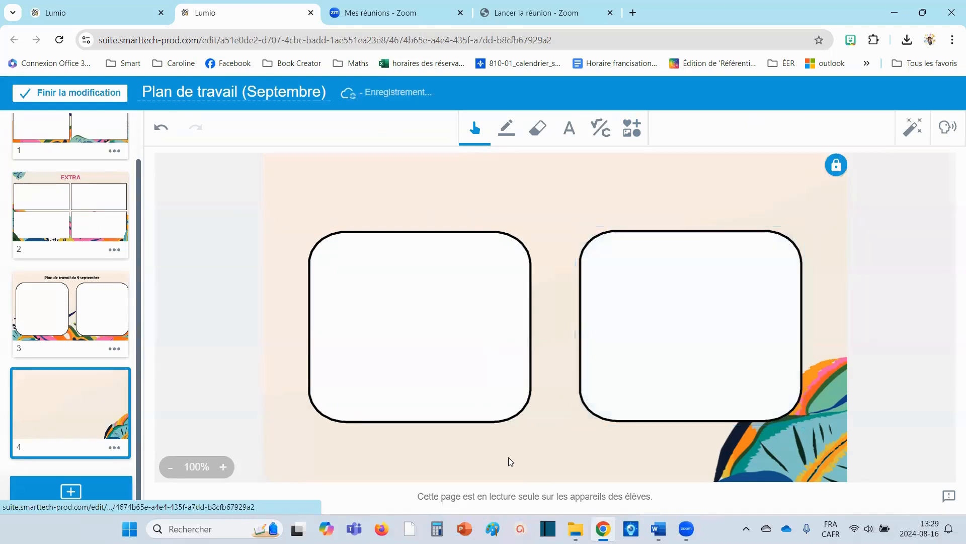